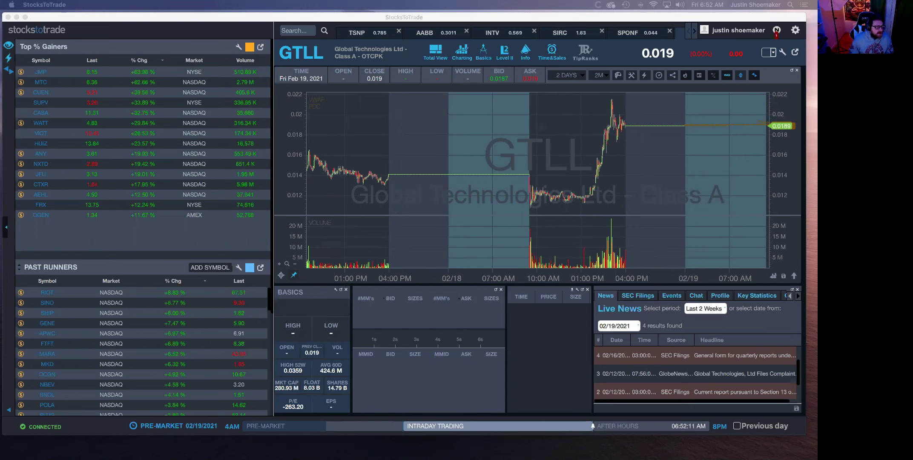
Step: Glance at TSNP's chart, then bring up AABB's chart
{"action": "left_click", "coordinate": [380, 35]}
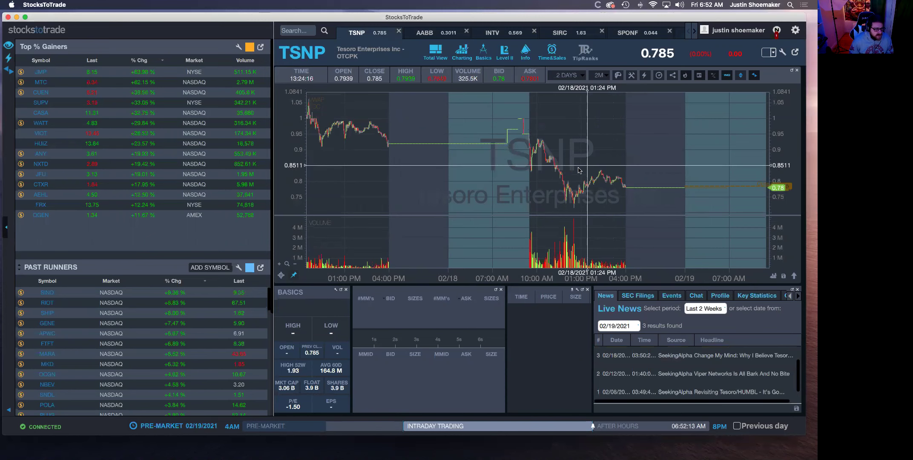
{"action": "left_click", "coordinate": [441, 34]}
{"action": "scroll", "coordinate": [593, 191], "scroll_direction": "down", "scroll_amount": 3}
{"action": "scroll", "coordinate": [583, 171], "scroll_direction": "up", "scroll_amount": 4}
{"action": "scroll", "coordinate": [579, 155], "scroll_direction": "up", "scroll_amount": 2}
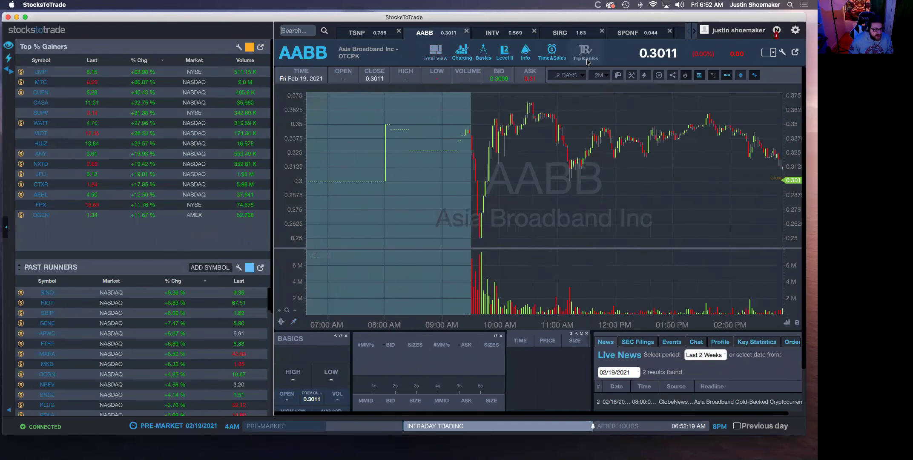
Step: Measure AABB's morning rise from its 09:41 low, then restore the plain cursor
{"action": "left_click", "coordinate": [631, 76]}
{"action": "left_click", "coordinate": [647, 111]}
{"action": "left_click_drag", "start_coordinate": [480, 236], "coordinate": [498, 122]}
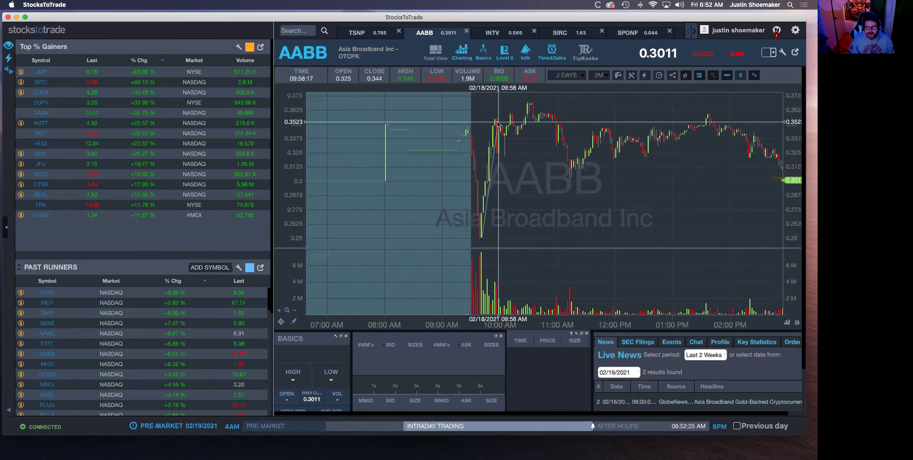
{"action": "left_click", "coordinate": [631, 75]}
{"action": "left_click", "coordinate": [633, 96]}
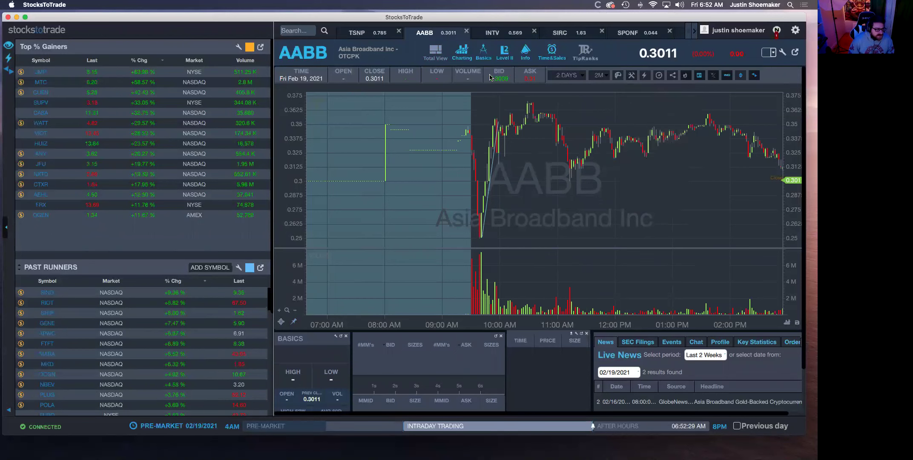
Step: Return to TSNP's chart showing the afternoon before 02/18 through 02/19
{"action": "left_click", "coordinate": [367, 31]}
{"action": "scroll", "coordinate": [596, 169], "scroll_direction": "up", "scroll_amount": 2}
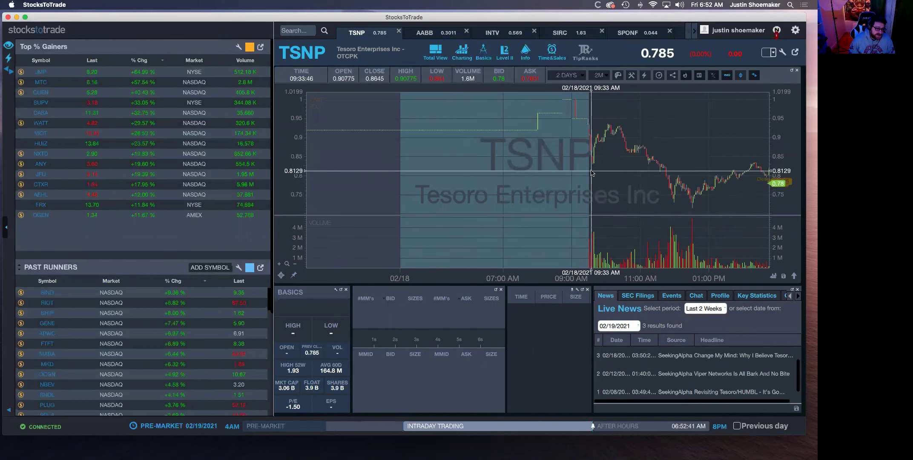
{"action": "scroll", "coordinate": [611, 126], "scroll_direction": "down", "scroll_amount": 5}
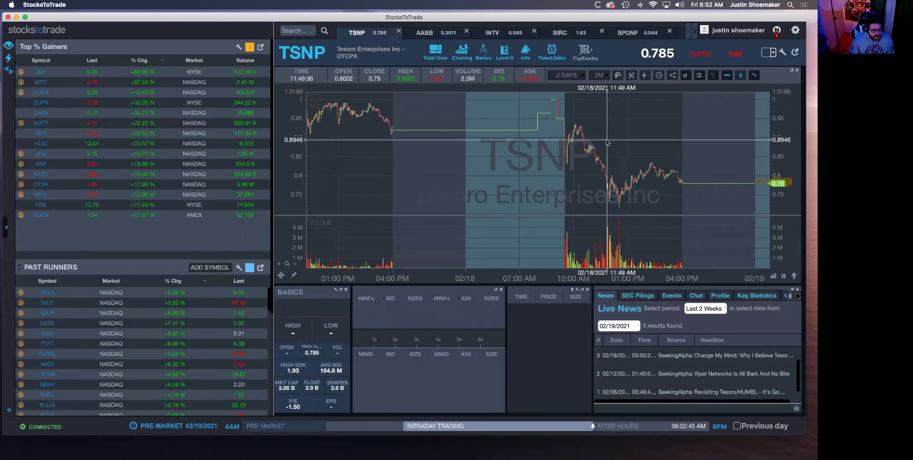
Step: On AABB's chart, measure the 09:51 low to 10:09, then delete that 40.27% measurement
{"action": "left_click", "coordinate": [452, 34]}
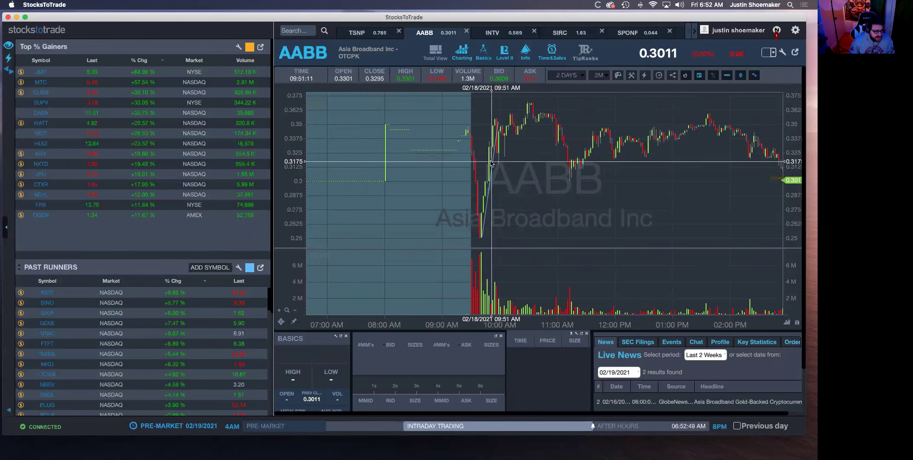
{"action": "left_click_drag", "start_coordinate": [492, 162], "coordinate": [509, 164]}
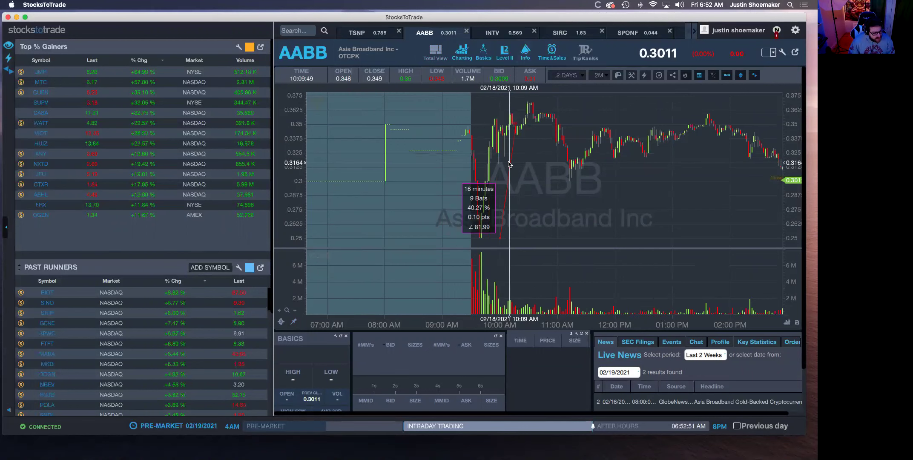
{"action": "right_click", "coordinate": [509, 164]}
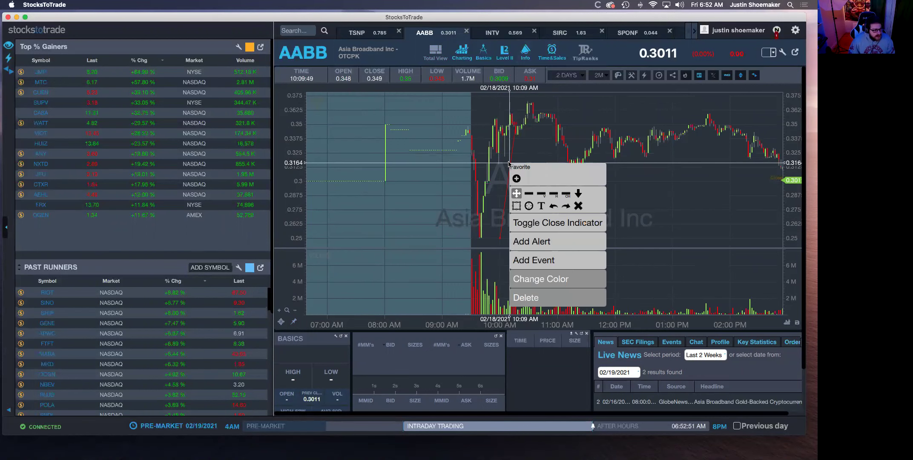
{"action": "left_click", "coordinate": [543, 298]}
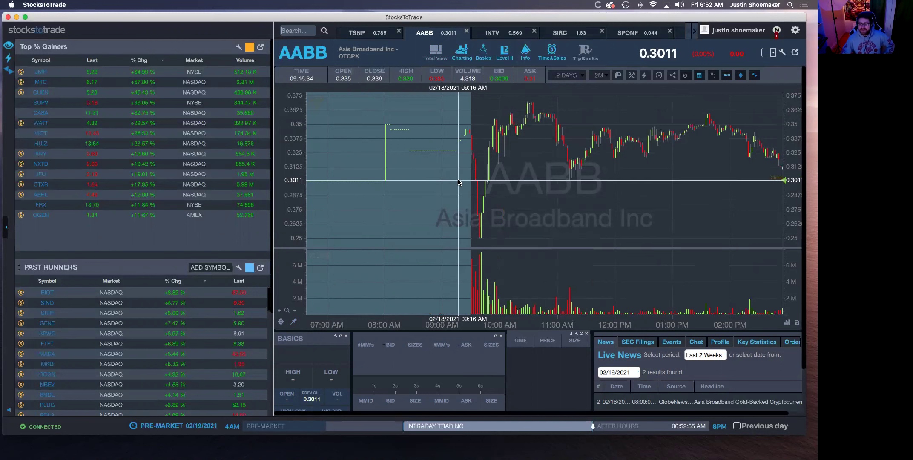
{"action": "scroll", "coordinate": [447, 200], "scroll_direction": "right", "scroll_amount": 5}
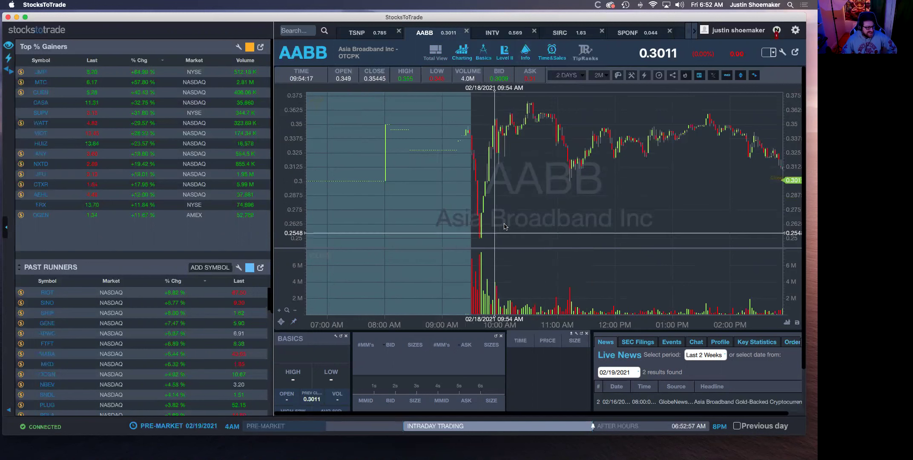
{"action": "scroll", "coordinate": [433, 219], "scroll_direction": "down", "scroll_amount": 5}
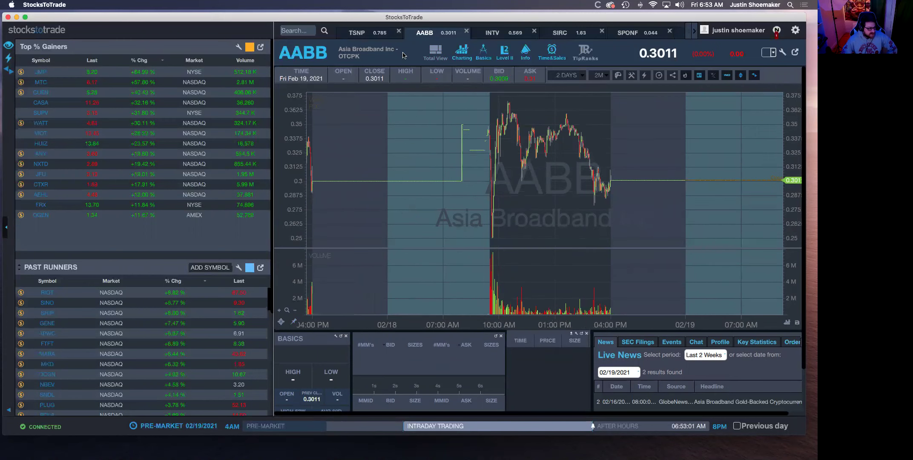
{"action": "scroll", "coordinate": [478, 128], "scroll_direction": "up", "scroll_amount": 5}
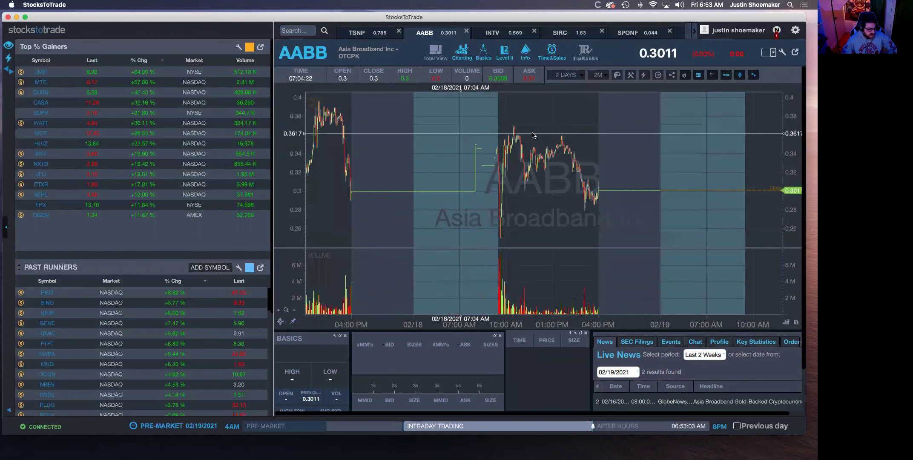
{"action": "scroll", "coordinate": [426, 141], "scroll_direction": "down", "scroll_amount": 5}
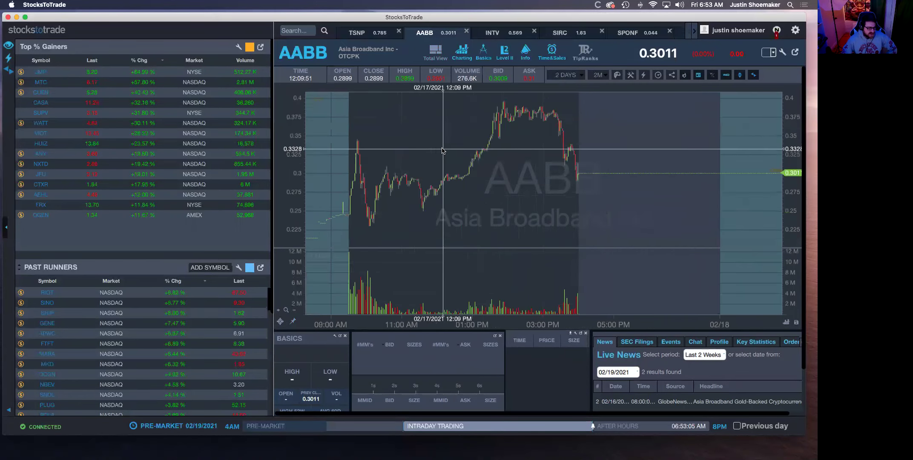
{"action": "scroll", "coordinate": [458, 198], "scroll_direction": "right", "scroll_amount": 5}
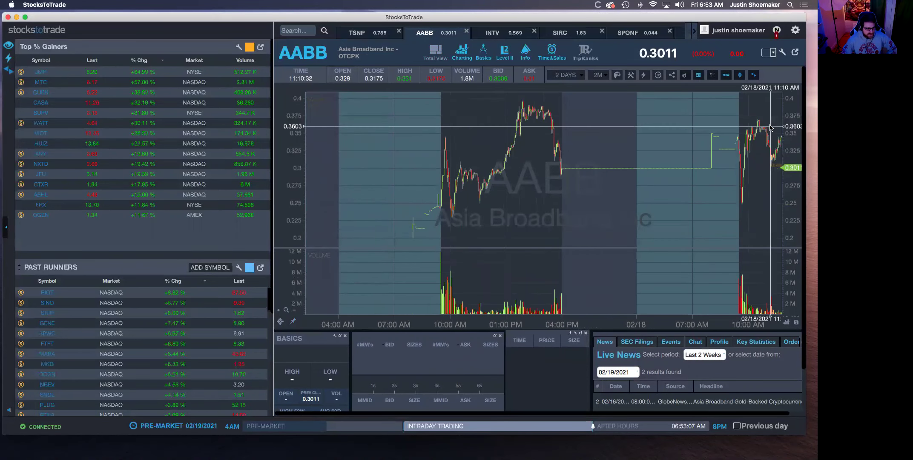
{"action": "scroll", "coordinate": [489, 136], "scroll_direction": "right", "scroll_amount": 3}
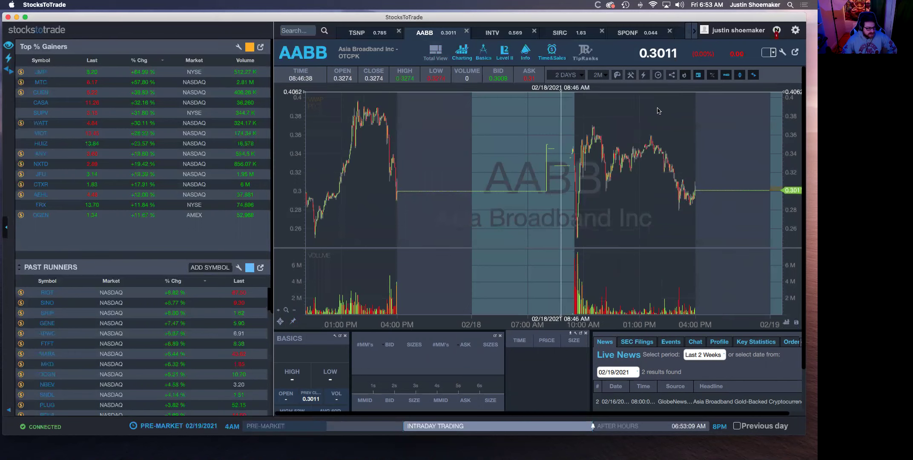
{"action": "scroll", "coordinate": [490, 136], "scroll_direction": "up", "scroll_amount": 3}
Step: Bring up TSNP's chart panned to cover 02/18 through the morning of 02/19
{"action": "left_click", "coordinate": [385, 29]}
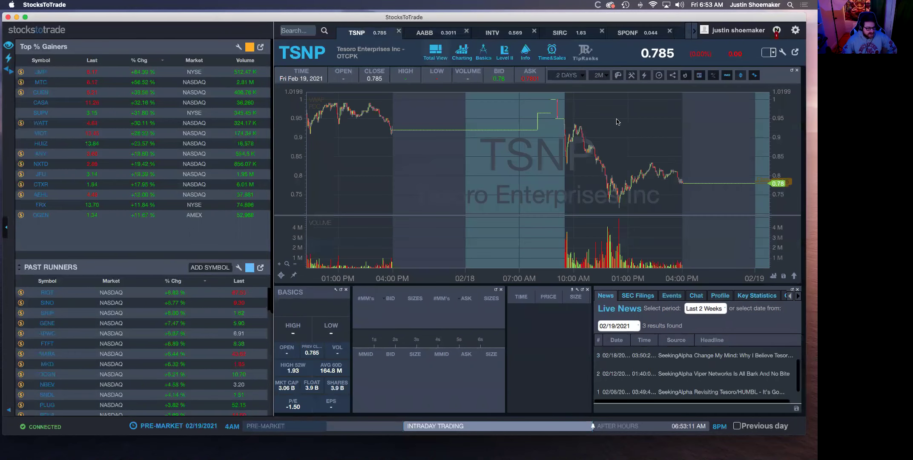
{"action": "scroll", "coordinate": [596, 145], "scroll_direction": "left", "scroll_amount": 2}
{"action": "scroll", "coordinate": [526, 168], "scroll_direction": "right", "scroll_amount": 5}
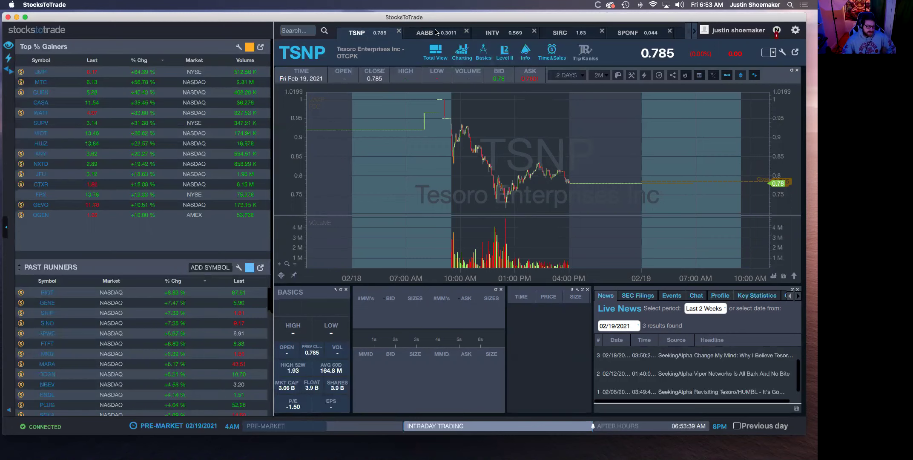
Step: Switch to AABB's chart and pan it to its 02/18 surge near 0.37 easing to 0.3011
{"action": "left_click", "coordinate": [436, 32]}
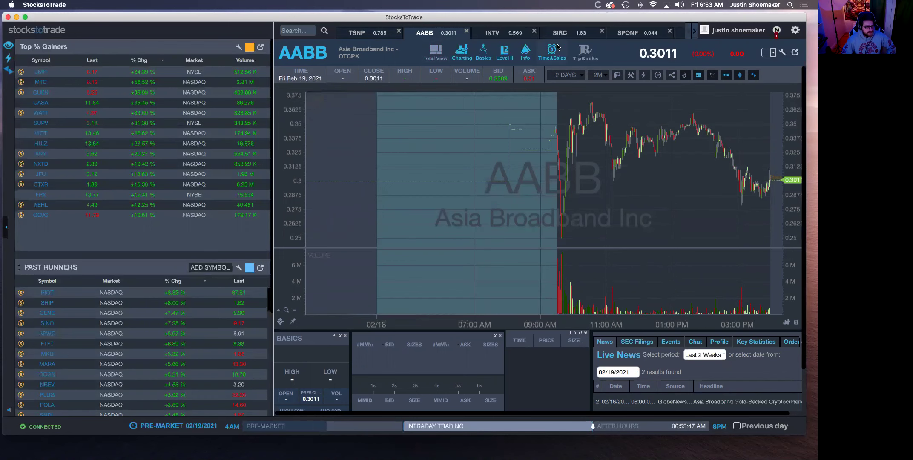
{"action": "left_click_drag", "start_coordinate": [619, 125], "coordinate": [598, 126]}
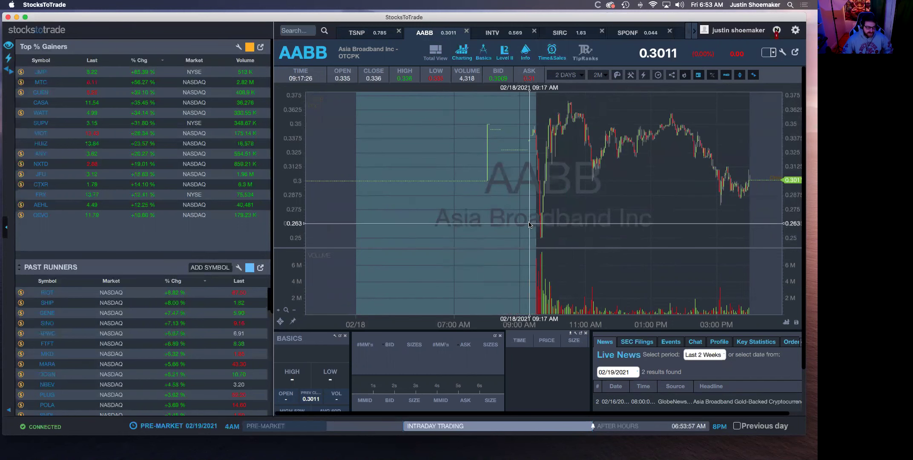
{"action": "scroll", "coordinate": [689, 232], "scroll_direction": "down", "scroll_amount": 5}
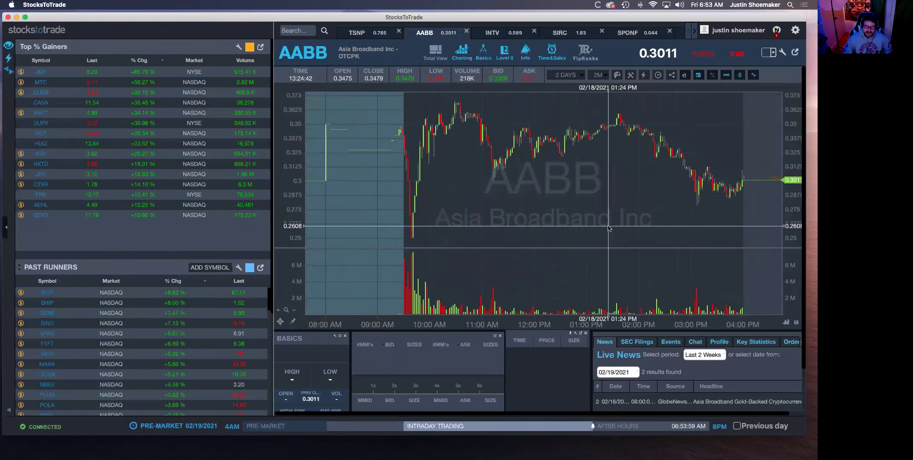
{"action": "scroll", "coordinate": [608, 228], "scroll_direction": "up", "scroll_amount": 5}
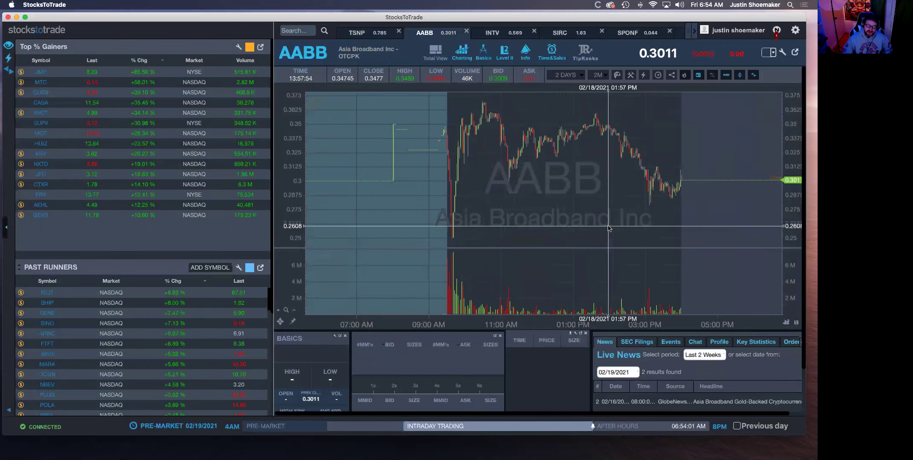
{"action": "scroll", "coordinate": [608, 227], "scroll_direction": "up", "scroll_amount": 2}
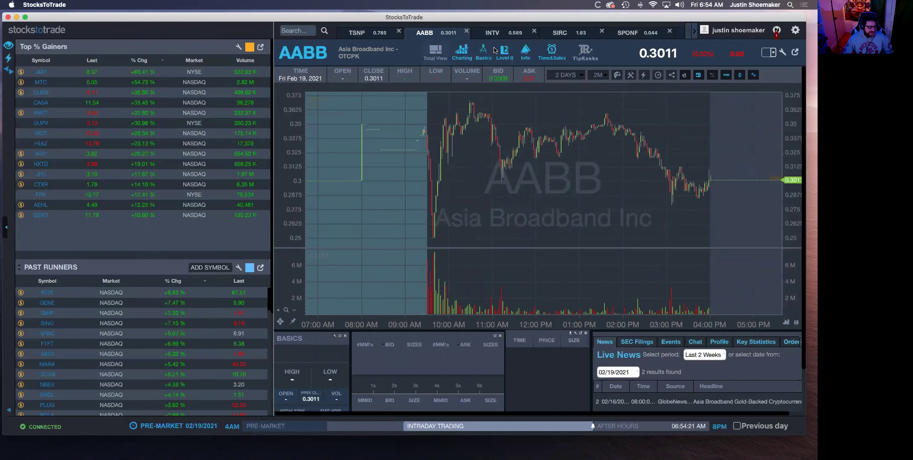
Step: Flip through TSNP and AABB to INTV's chart and shift it toward earlier bars
{"action": "left_click", "coordinate": [377, 34]}
{"action": "left_click", "coordinate": [448, 36]}
{"action": "left_click", "coordinate": [507, 35]}
{"action": "left_click_drag", "start_coordinate": [575, 135], "coordinate": [558, 82]}
Step: Set INTV's chart period to 1 year, leaving open space after the February spike
{"action": "left_click", "coordinate": [568, 78]}
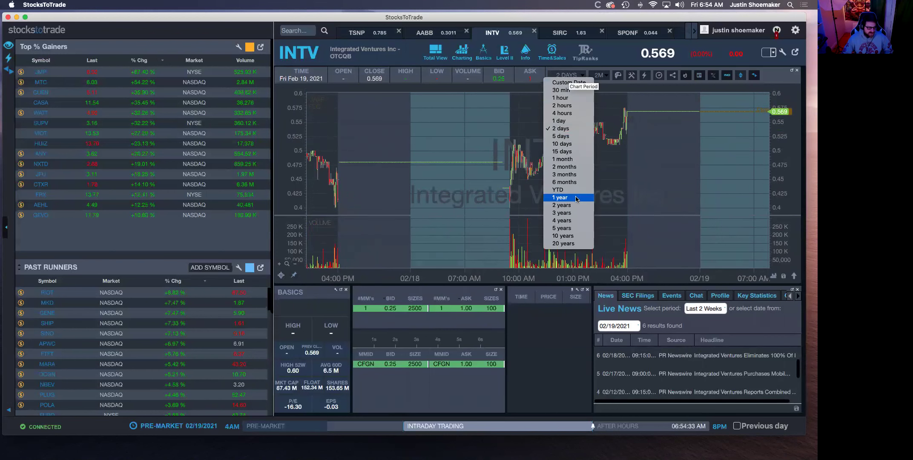
{"action": "left_click", "coordinate": [578, 194]}
{"action": "left_click_drag", "start_coordinate": [755, 157], "coordinate": [578, 159]}
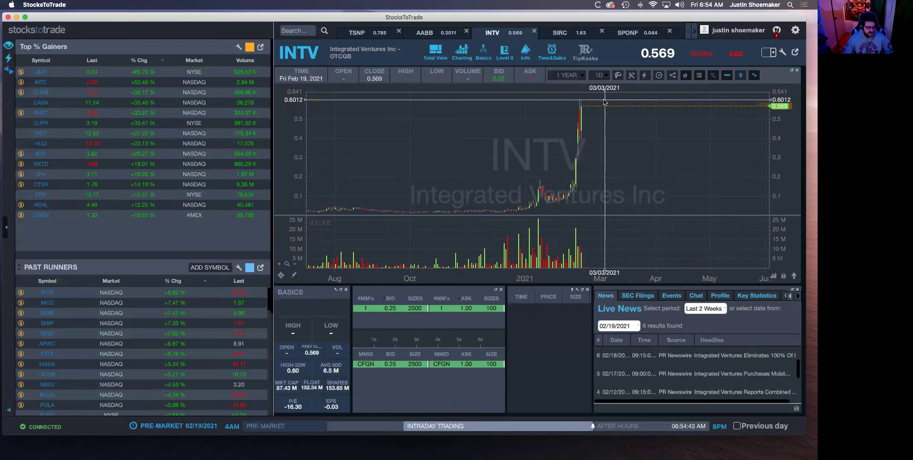
Step: Switch INTV's chart period to 2 days and look over its recent intraday action
{"action": "left_click", "coordinate": [566, 75]}
{"action": "left_click", "coordinate": [579, 129]}
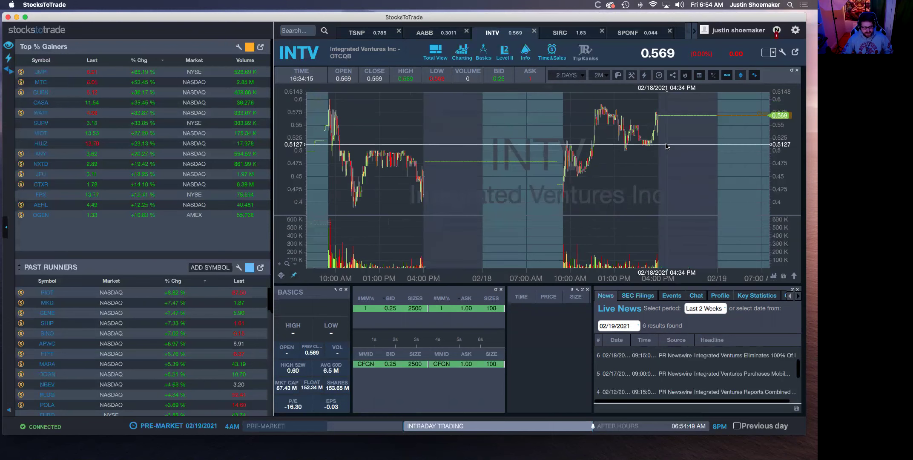
{"action": "scroll", "coordinate": [596, 147], "scroll_direction": "up", "scroll_amount": 5}
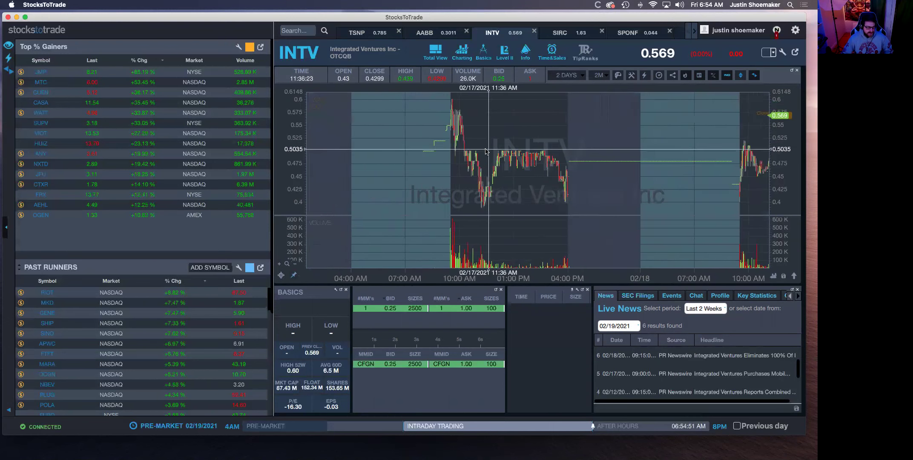
{"action": "scroll", "coordinate": [486, 151], "scroll_direction": "up", "scroll_amount": 5}
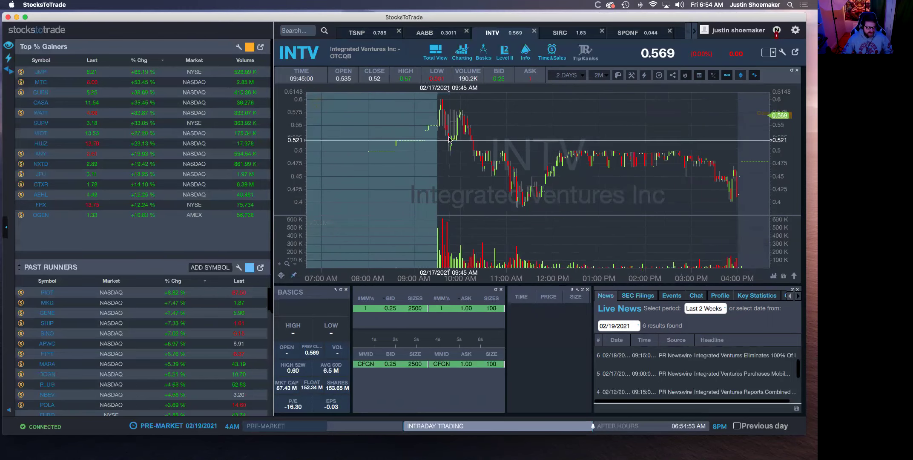
{"action": "scroll", "coordinate": [490, 153], "scroll_direction": "down", "scroll_amount": 6}
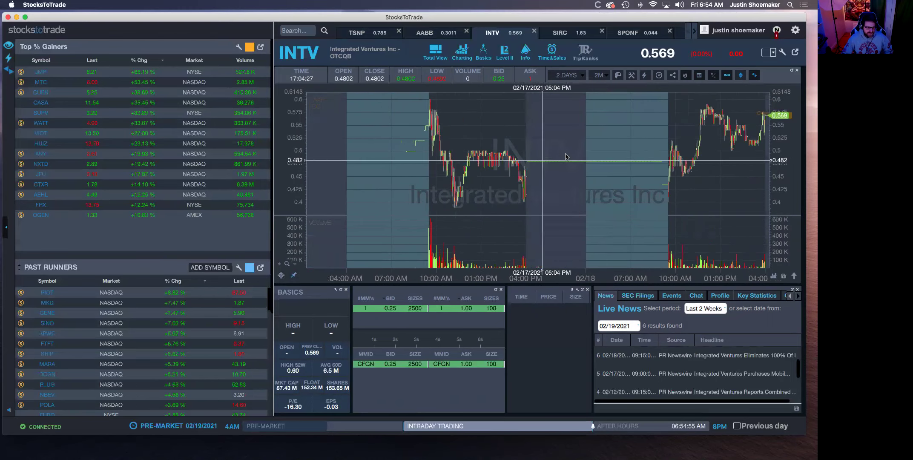
{"action": "scroll", "coordinate": [565, 157], "scroll_direction": "right", "scroll_amount": 5}
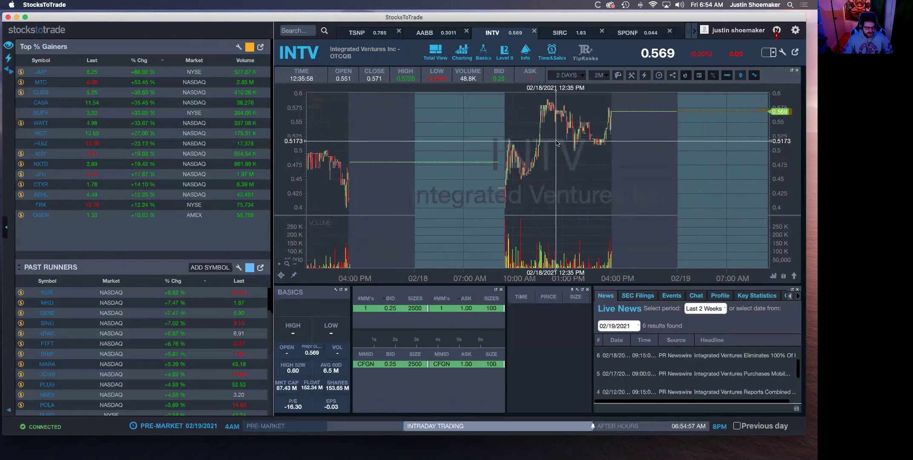
{"action": "scroll", "coordinate": [557, 143], "scroll_direction": "up", "scroll_amount": 2}
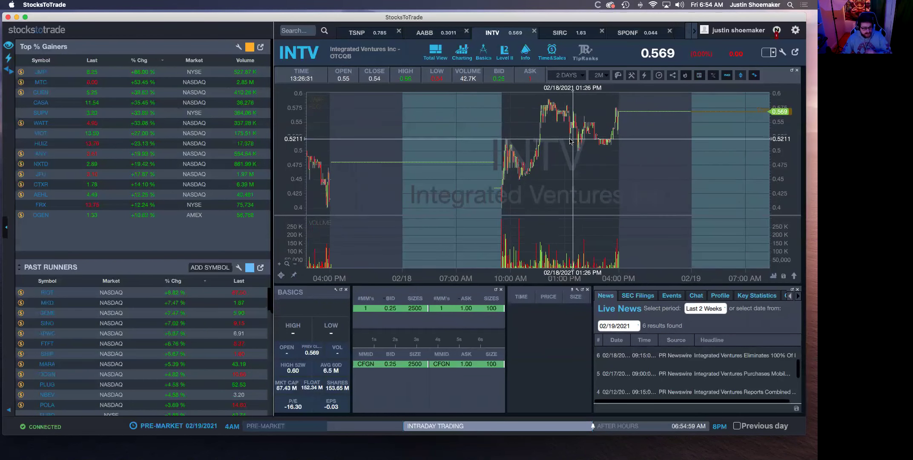
Step: Show SIRC on a 1-year chart period
{"action": "left_click", "coordinate": [566, 37]}
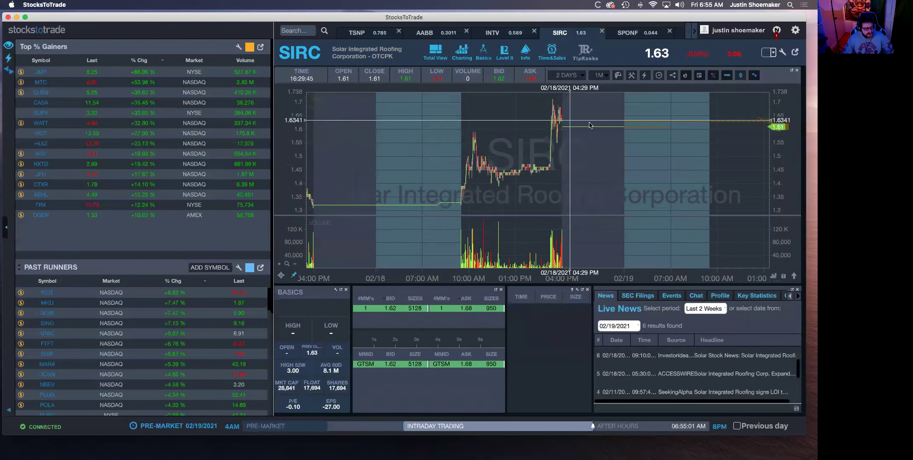
{"action": "left_click", "coordinate": [567, 76]}
{"action": "left_click", "coordinate": [573, 87]}
{"action": "scroll", "coordinate": [613, 183], "scroll_direction": "right", "scroll_amount": 2}
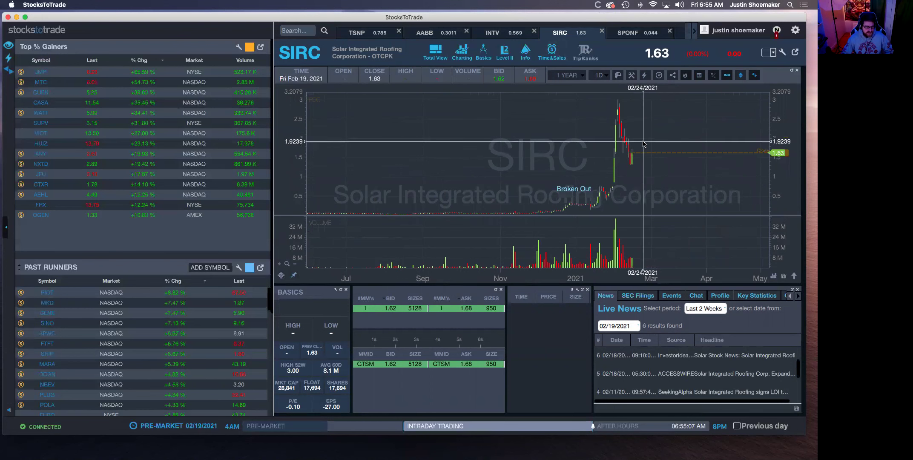
Step: Set SIRC's chart period to 1 day and pan through the 02/18 afternoon into 02/19 bars
{"action": "left_click", "coordinate": [568, 76]}
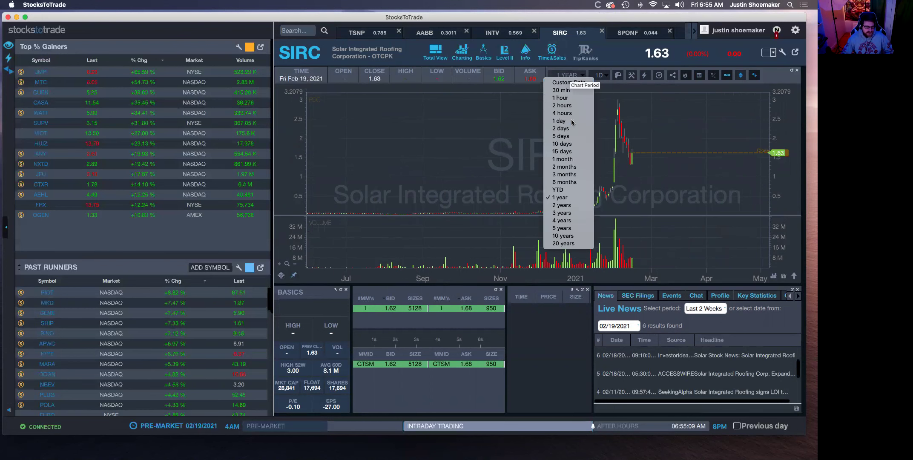
{"action": "left_click", "coordinate": [572, 122]}
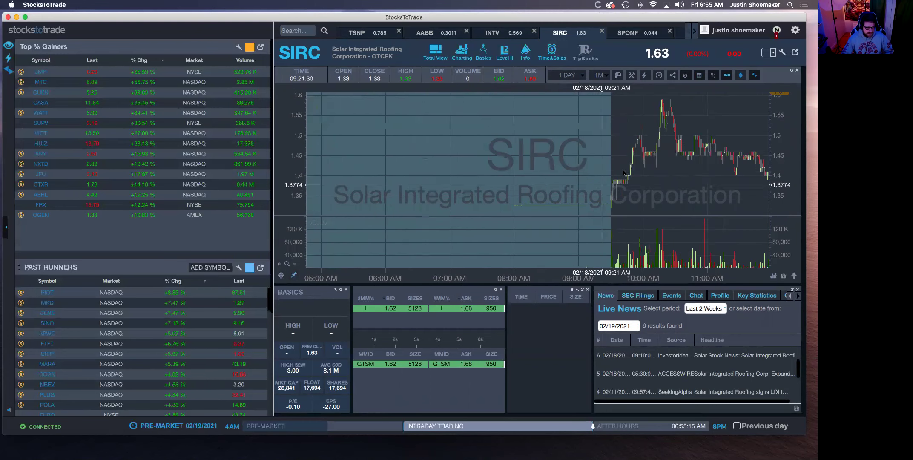
{"action": "scroll", "coordinate": [425, 179], "scroll_direction": "down", "scroll_amount": 2}
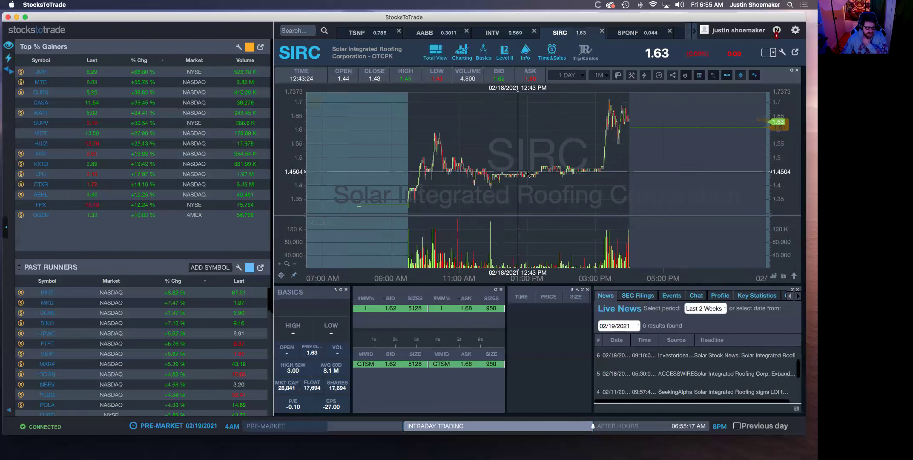
{"action": "scroll", "coordinate": [589, 174], "scroll_direction": "up", "scroll_amount": 2}
{"action": "scroll", "coordinate": [589, 174], "scroll_direction": "down", "scroll_amount": 2}
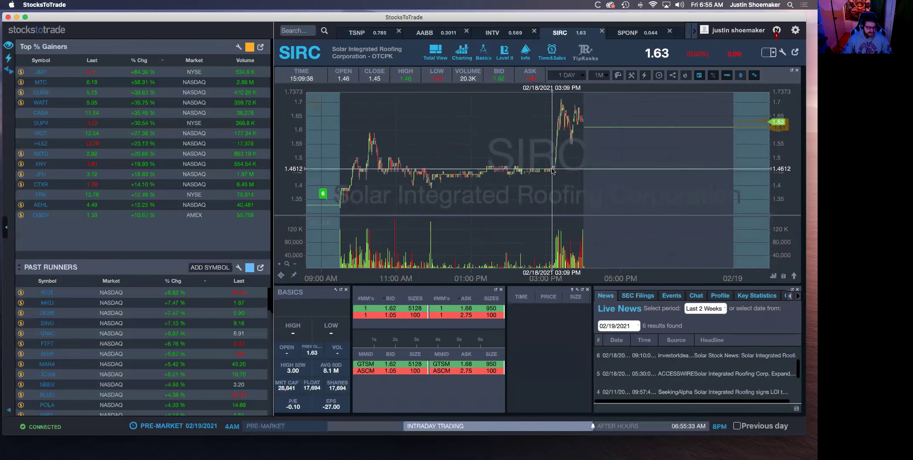
{"action": "scroll", "coordinate": [597, 131], "scroll_direction": "right", "scroll_amount": 3}
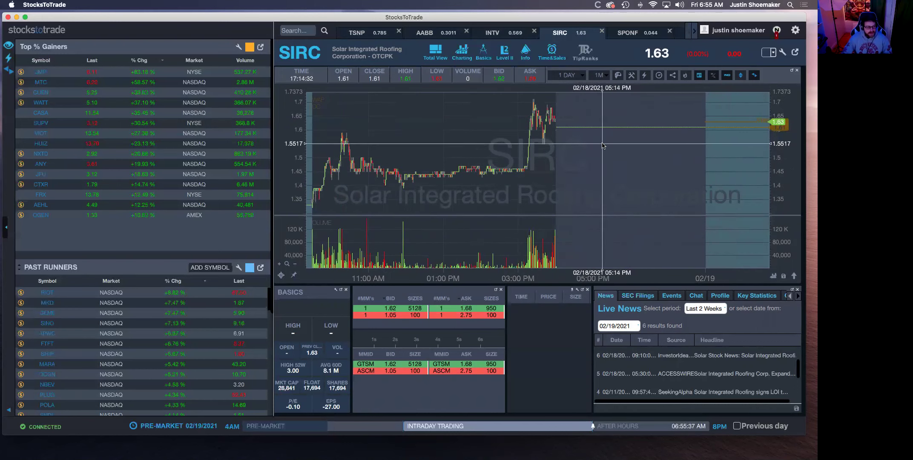
{"action": "scroll", "coordinate": [604, 148], "scroll_direction": "right", "scroll_amount": 10}
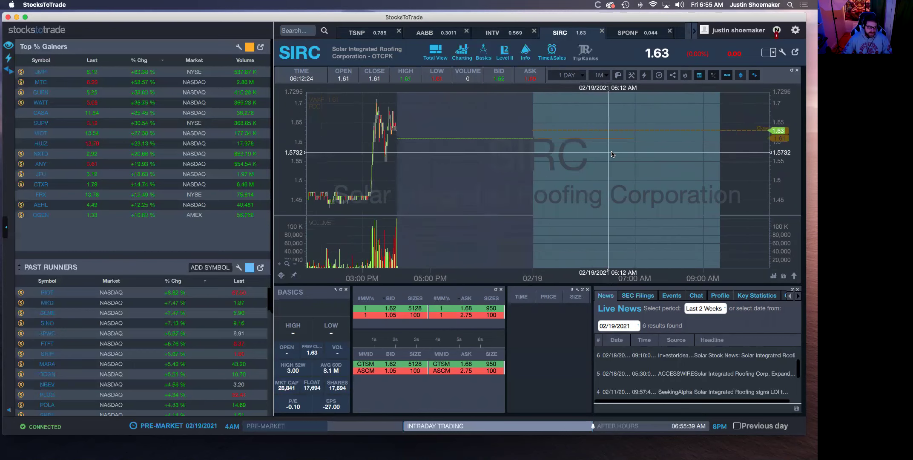
{"action": "scroll", "coordinate": [612, 153], "scroll_direction": "up", "scroll_amount": 3}
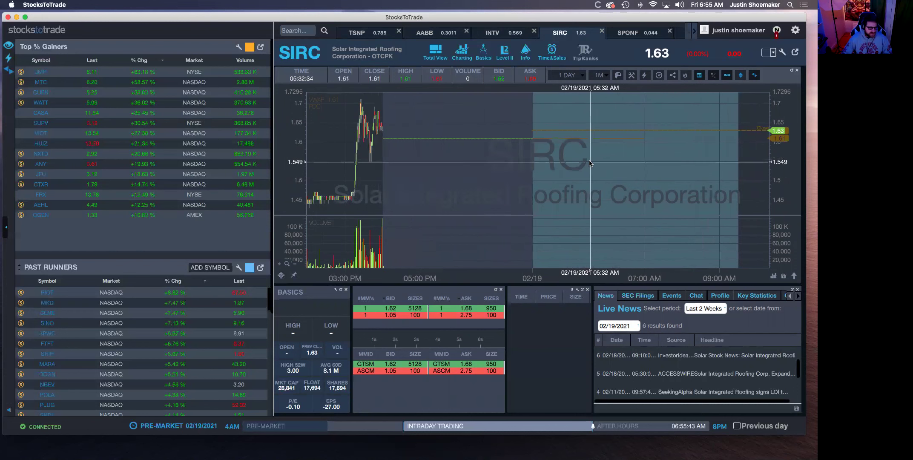
{"action": "scroll", "coordinate": [589, 163], "scroll_direction": "up", "scroll_amount": 5}
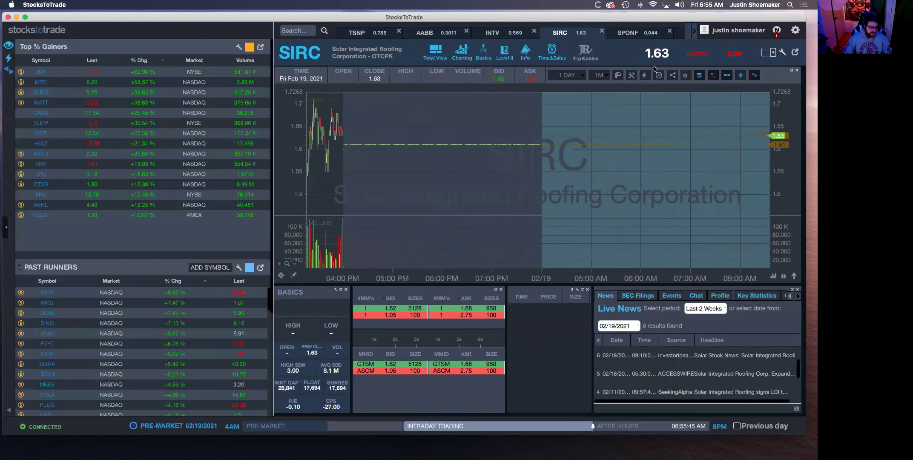
{"action": "left_click", "coordinate": [650, 34]}
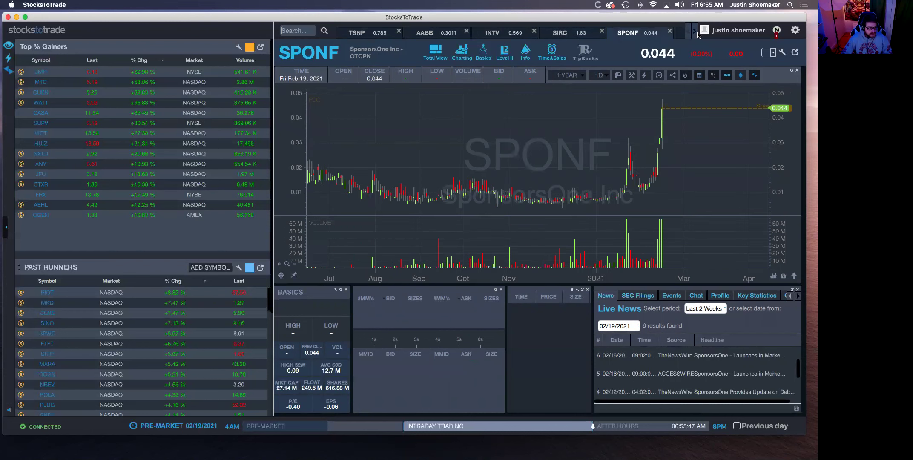
{"action": "left_click", "coordinate": [694, 34]}
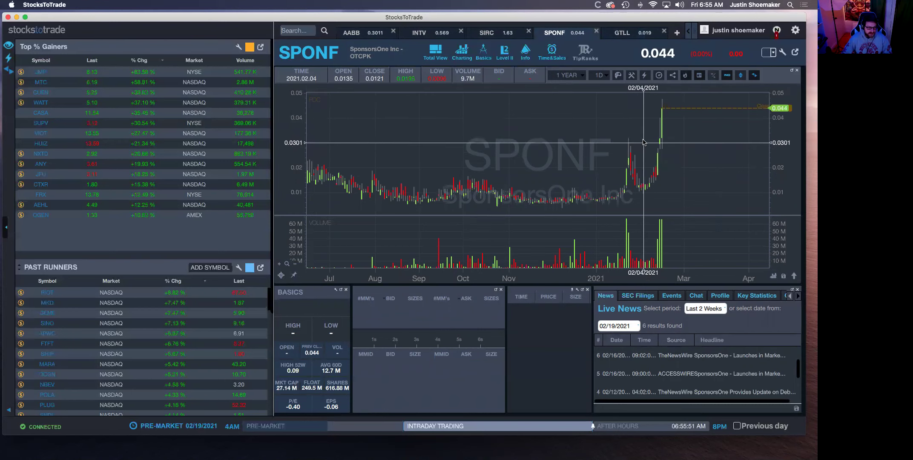
{"action": "left_click", "coordinate": [582, 77]}
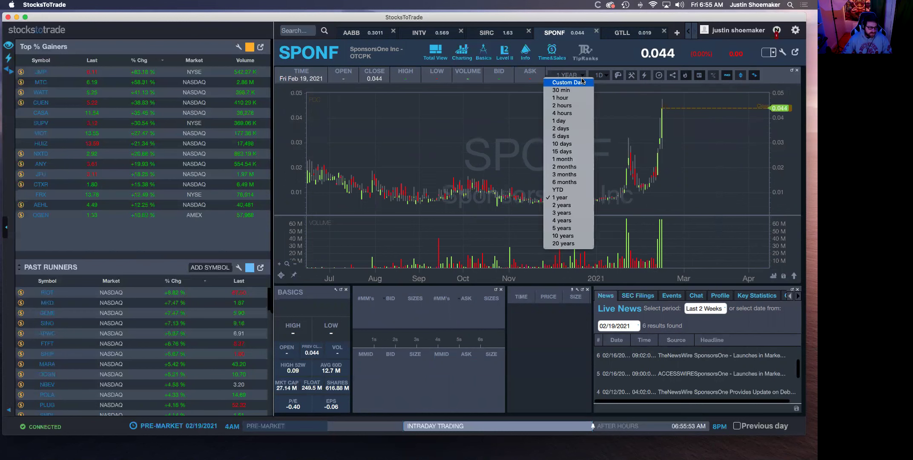
{"action": "left_click", "coordinate": [575, 129]}
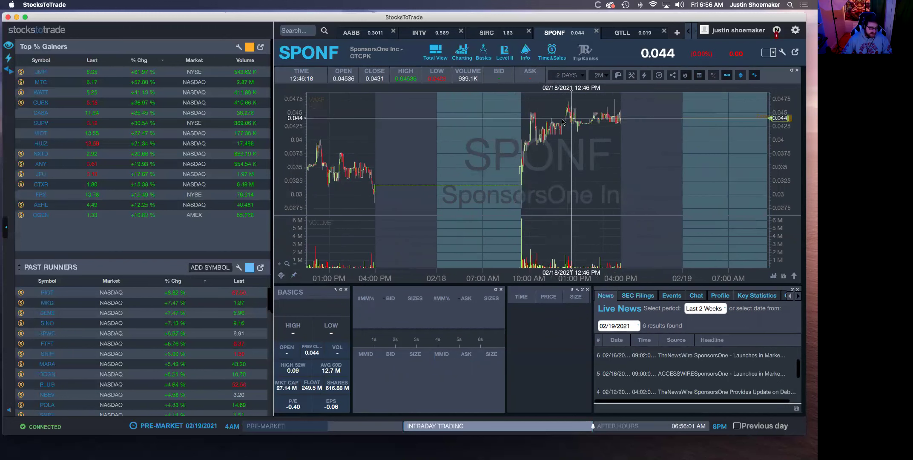
{"action": "scroll", "coordinate": [447, 176], "scroll_direction": "left", "scroll_amount": 3}
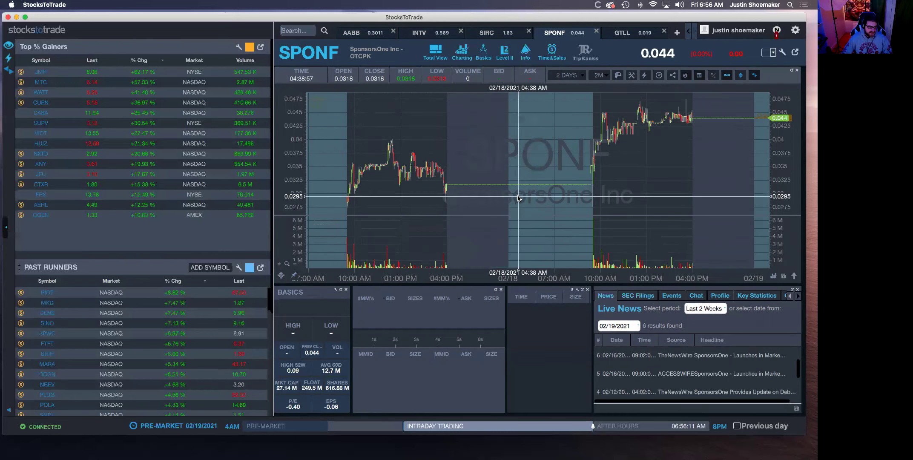
{"action": "scroll", "coordinate": [490, 170], "scroll_direction": "right", "scroll_amount": 3}
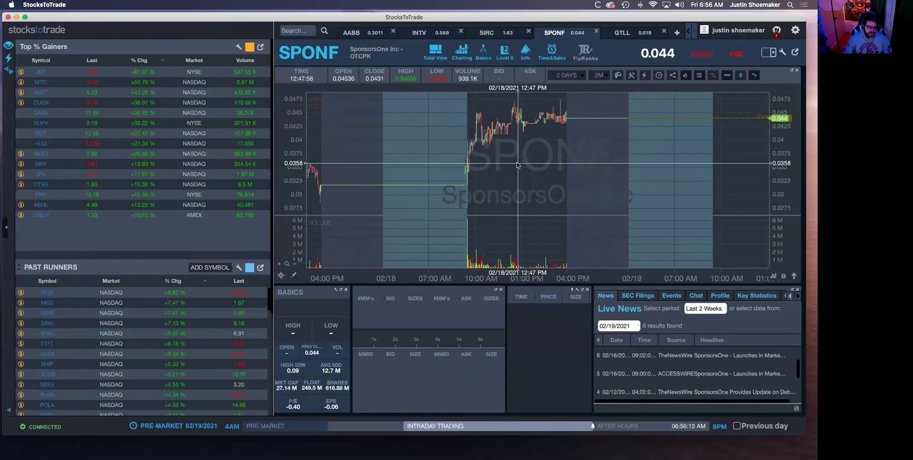
{"action": "scroll", "coordinate": [554, 162], "scroll_direction": "left", "scroll_amount": 7}
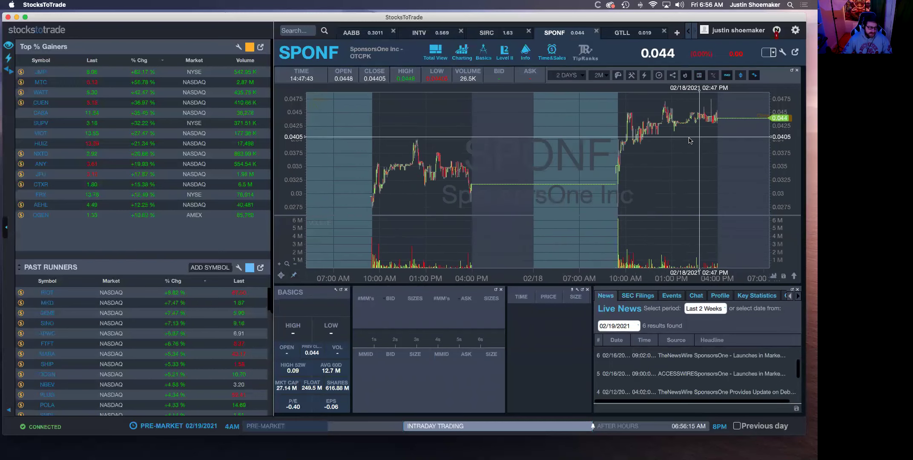
{"action": "scroll", "coordinate": [638, 157], "scroll_direction": "right", "scroll_amount": 6}
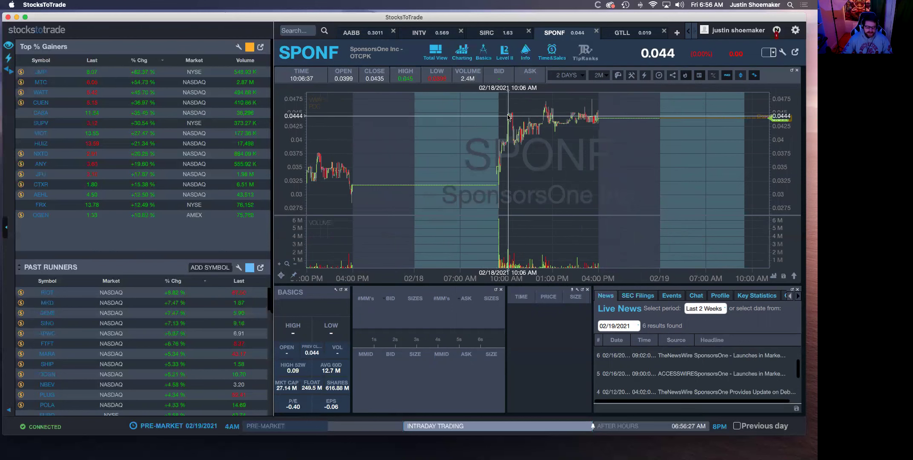
{"action": "scroll", "coordinate": [508, 116], "scroll_direction": "up", "scroll_amount": 3}
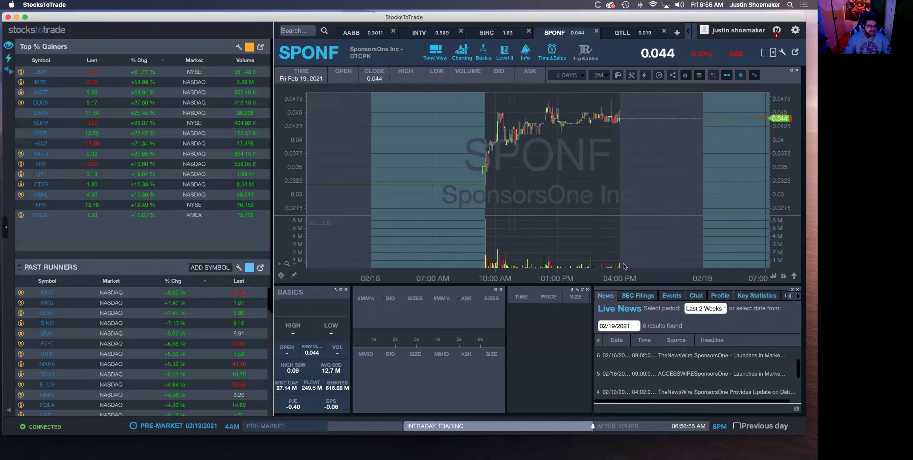
Step: Switch to GTLL and pan and zoom through its 02/17 and 02/18 sessions
{"action": "left_click", "coordinate": [620, 34]}
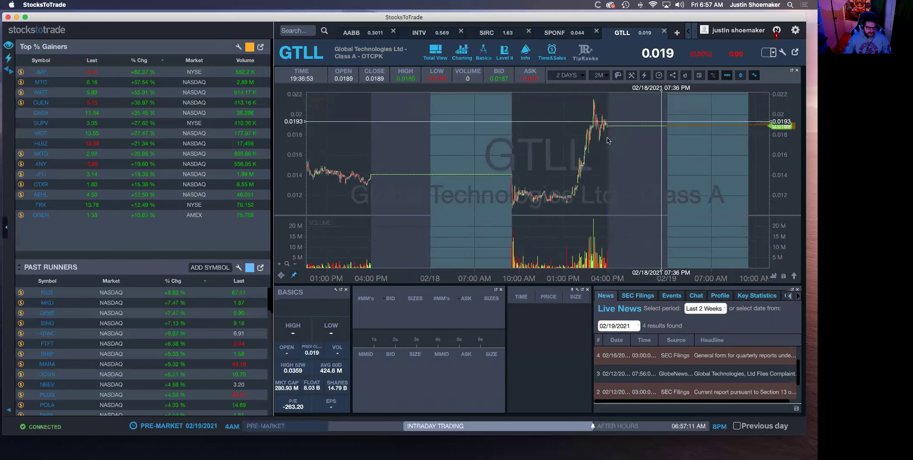
{"action": "scroll", "coordinate": [642, 198], "scroll_direction": "left", "scroll_amount": 5}
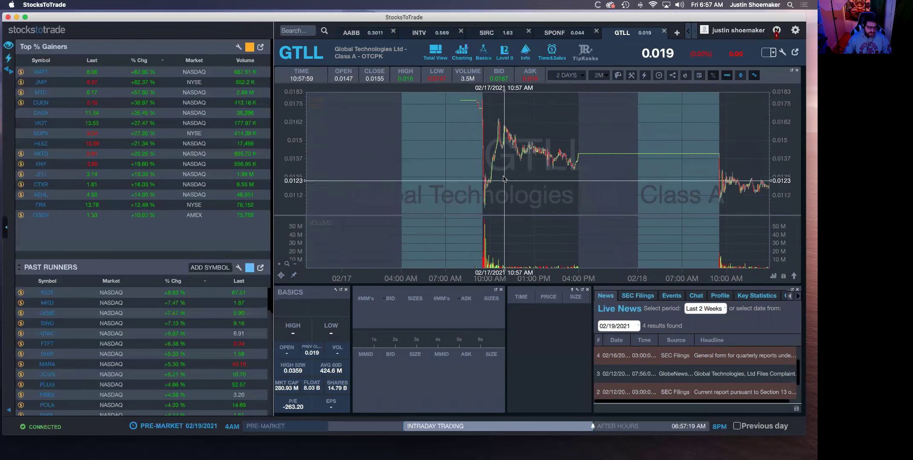
{"action": "scroll", "coordinate": [489, 157], "scroll_direction": "right", "scroll_amount": 2}
{"action": "scroll", "coordinate": [488, 158], "scroll_direction": "right", "scroll_amount": 2}
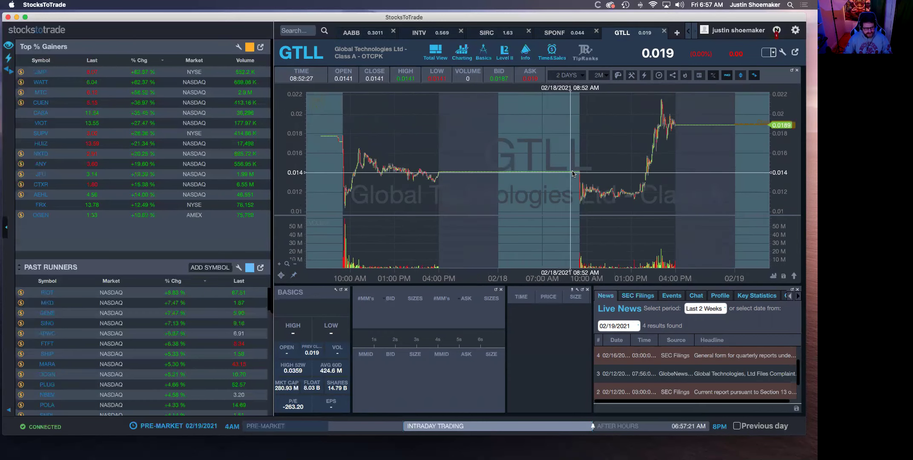
{"action": "scroll", "coordinate": [674, 184], "scroll_direction": "right", "scroll_amount": 3}
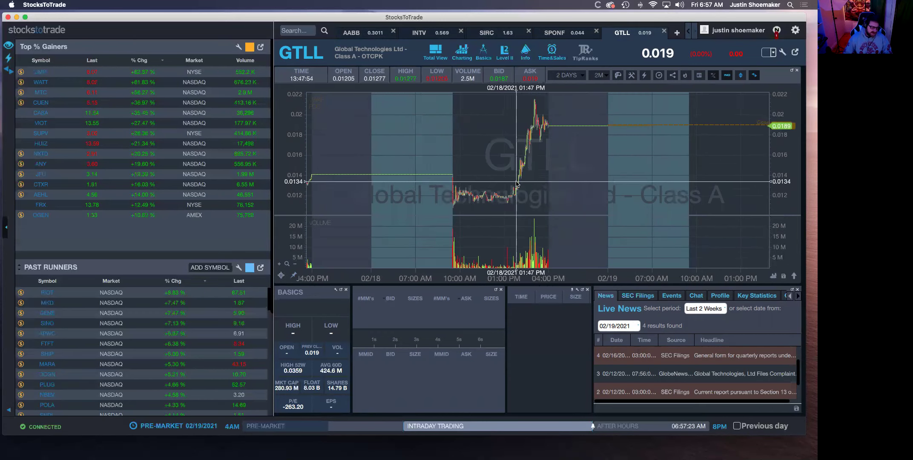
{"action": "scroll", "coordinate": [351, 160], "scroll_direction": "left", "scroll_amount": 4}
{"action": "scroll", "coordinate": [351, 161], "scroll_direction": "up", "scroll_amount": 3}
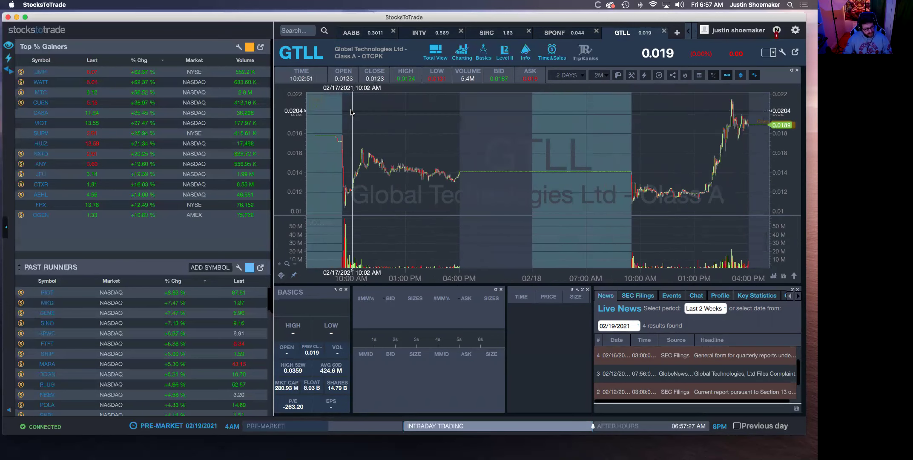
{"action": "scroll", "coordinate": [440, 266], "scroll_direction": "right", "scroll_amount": 4}
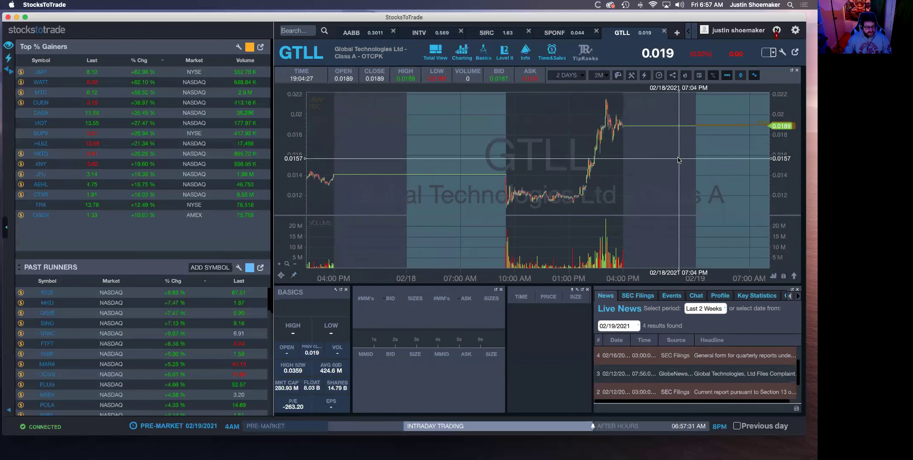
{"action": "scroll", "coordinate": [600, 158], "scroll_direction": "up", "scroll_amount": 4}
{"action": "scroll", "coordinate": [601, 159], "scroll_direction": "left", "scroll_amount": 5}
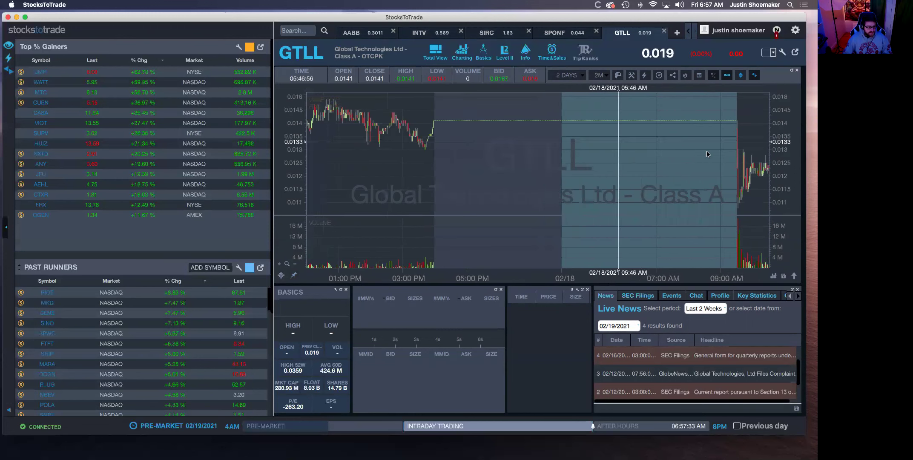
{"action": "left_click", "coordinate": [631, 76]}
{"action": "left_click", "coordinate": [653, 111]}
{"action": "left_click", "coordinate": [389, 206]}
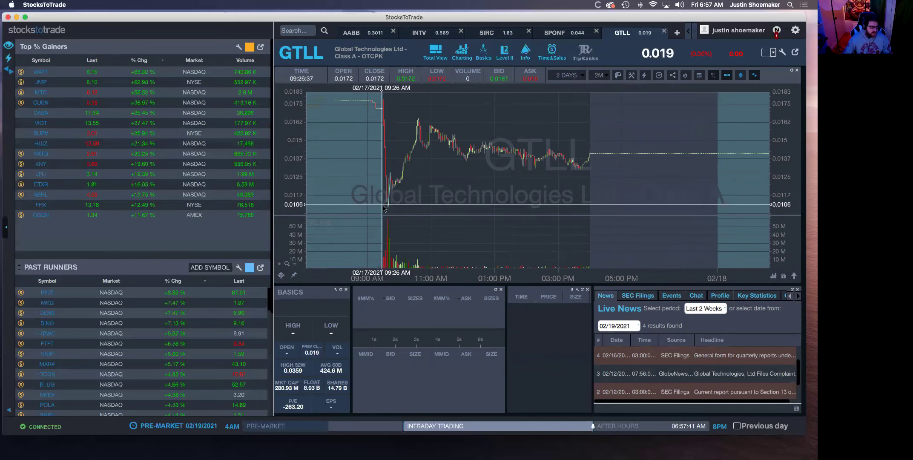
{"action": "left_click", "coordinate": [429, 100]}
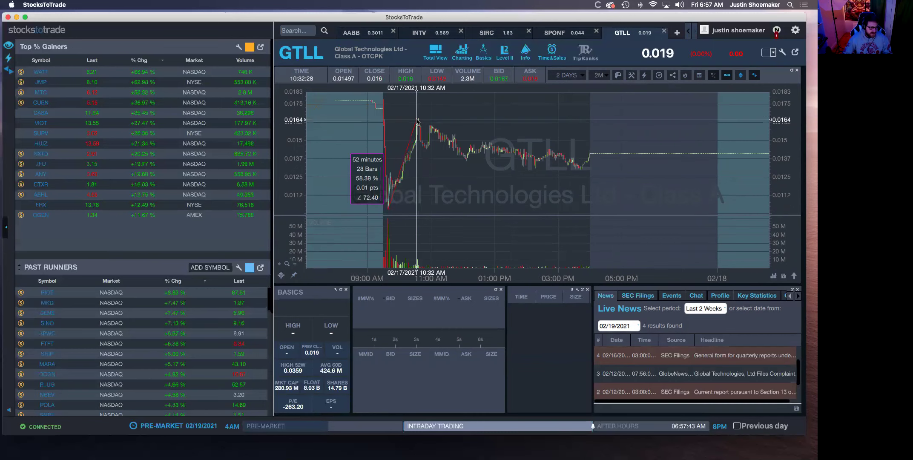
{"action": "left_click", "coordinate": [417, 119]}
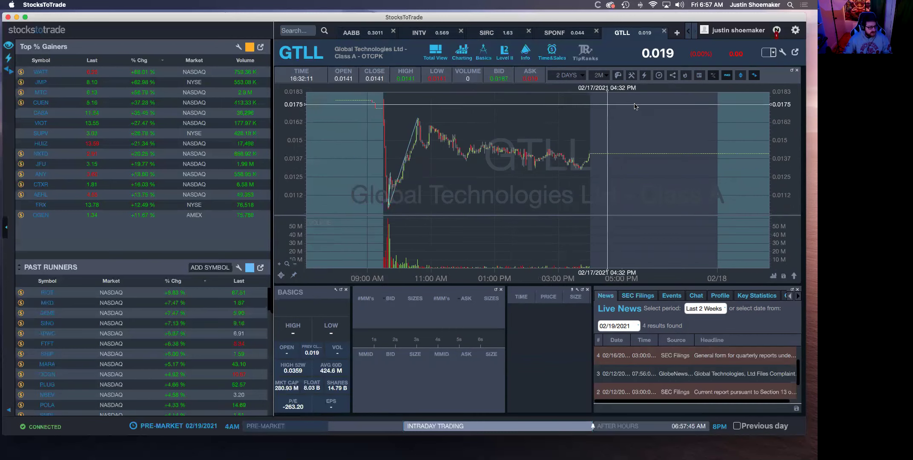
{"action": "left_click", "coordinate": [632, 77]}
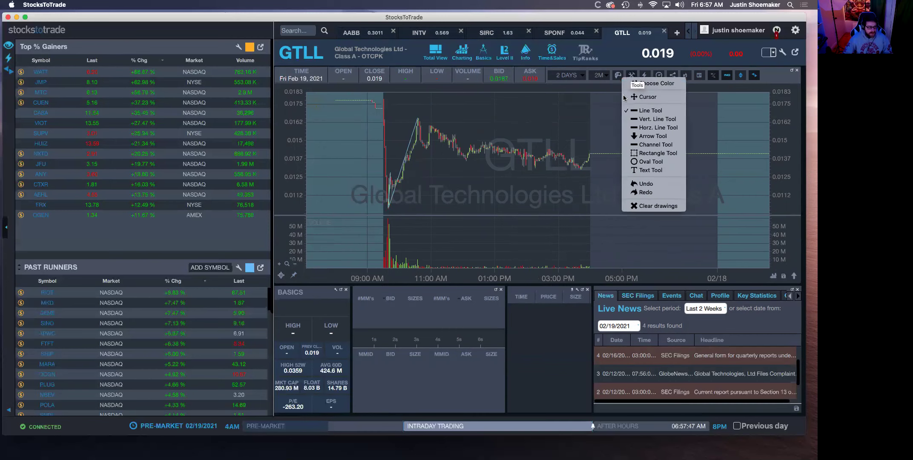
{"action": "left_click", "coordinate": [647, 97]}
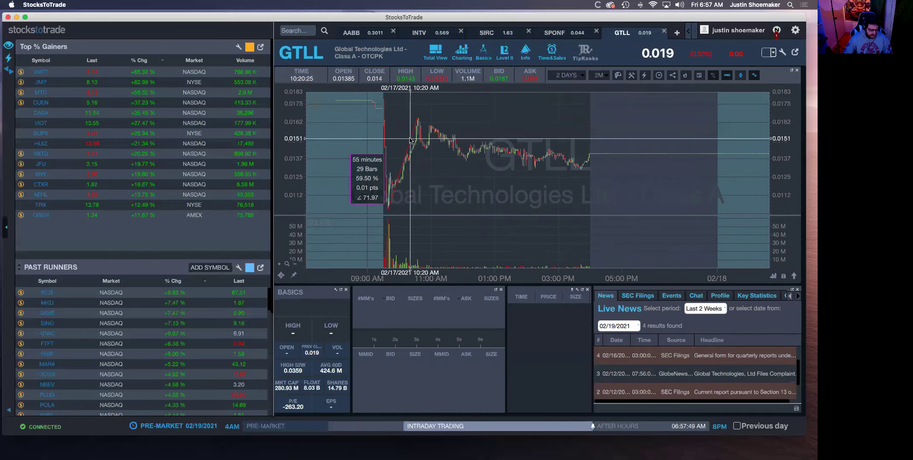
{"action": "right_click", "coordinate": [410, 140]}
{"action": "left_click", "coordinate": [455, 274]}
{"action": "right_click", "coordinate": [389, 199]}
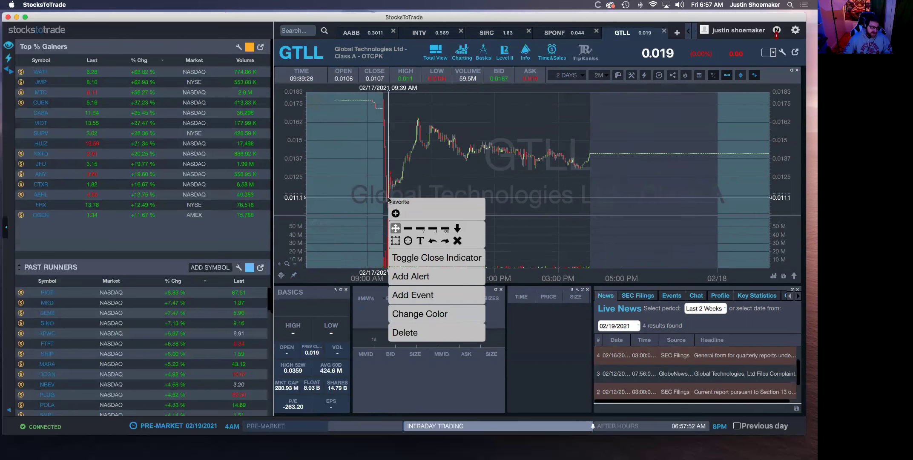
{"action": "left_click", "coordinate": [428, 326]}
{"action": "scroll", "coordinate": [639, 171], "scroll_direction": "down", "scroll_amount": 5}
{"action": "scroll", "coordinate": [639, 171], "scroll_direction": "up", "scroll_amount": 2}
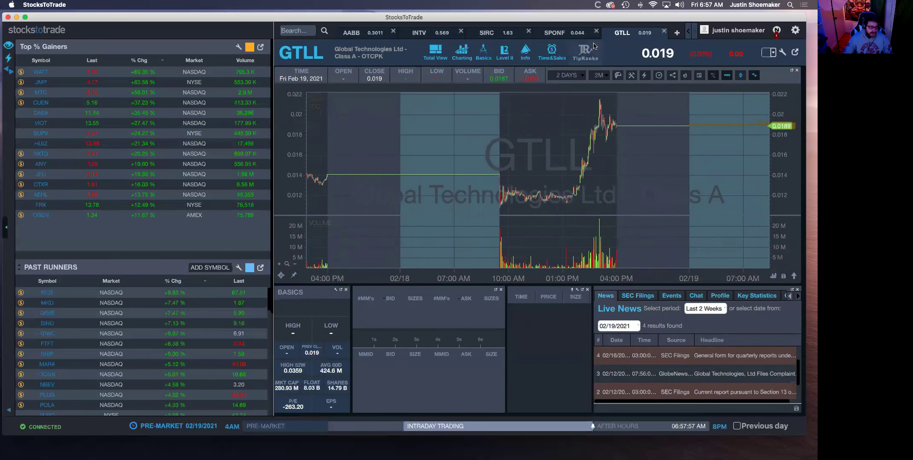
Step: Move the GTLL tab to sit right after INTV, ahead of SIRC and SPONF
{"action": "left_click_drag", "start_coordinate": [630, 35], "coordinate": [465, 34]}
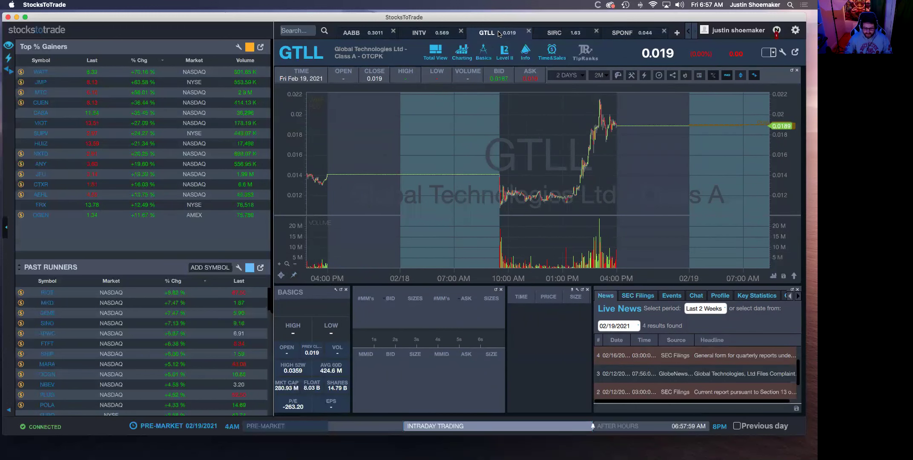